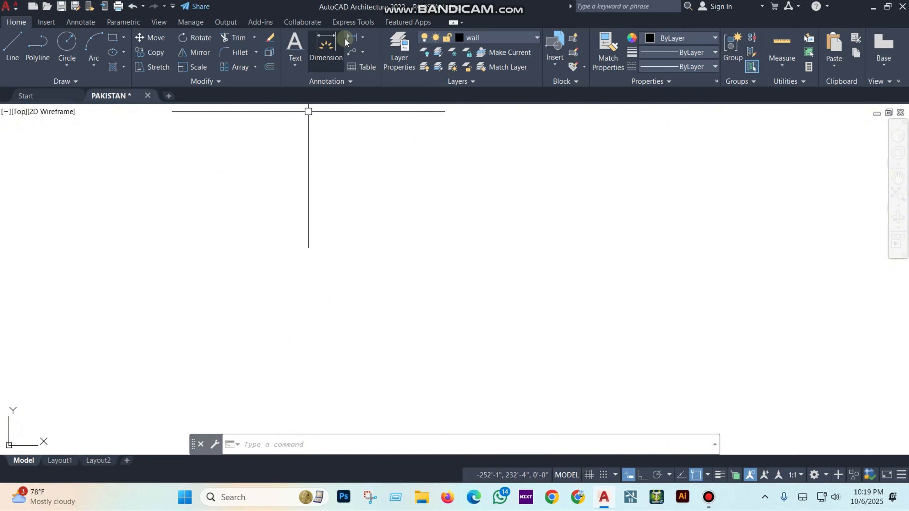
{"action": "left_click", "coordinate": [364, 37]}
{"action": "left_click", "coordinate": [364, 37]}
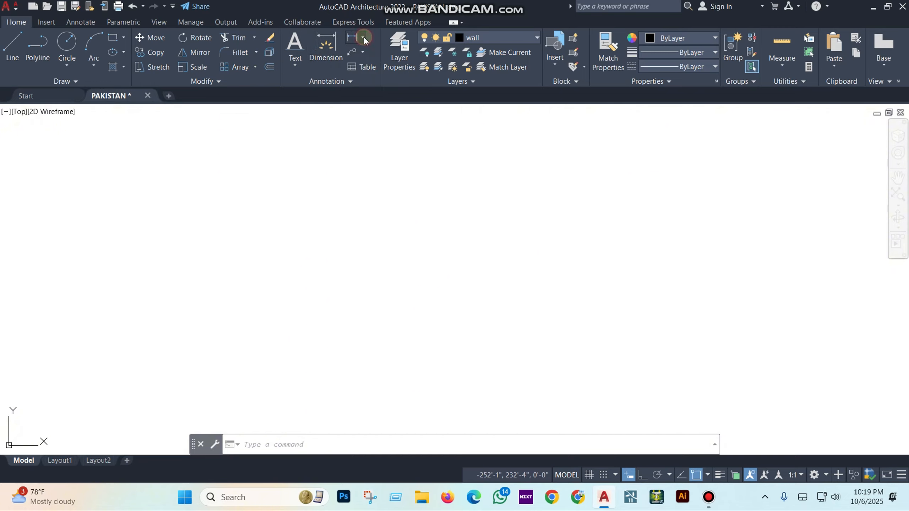
{"action": "left_click", "coordinate": [363, 36]}
{"action": "left_click", "coordinate": [363, 37]}
{"action": "left_click", "coordinate": [362, 51]}
{"action": "left_click", "coordinate": [363, 51]}
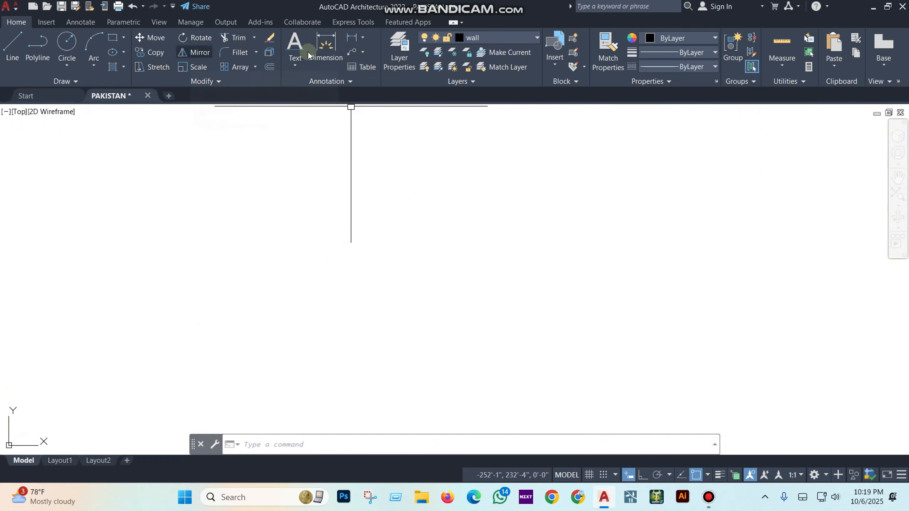
{"action": "left_click", "coordinate": [18, 48]}
{"action": "key", "text": "Escape"}
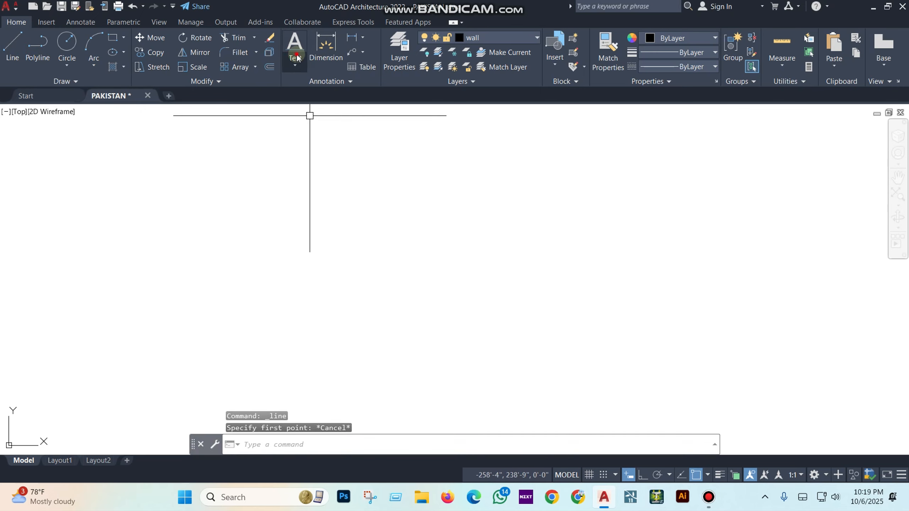
{"action": "left_click", "coordinate": [295, 61]}
{"action": "left_click", "coordinate": [328, 86]}
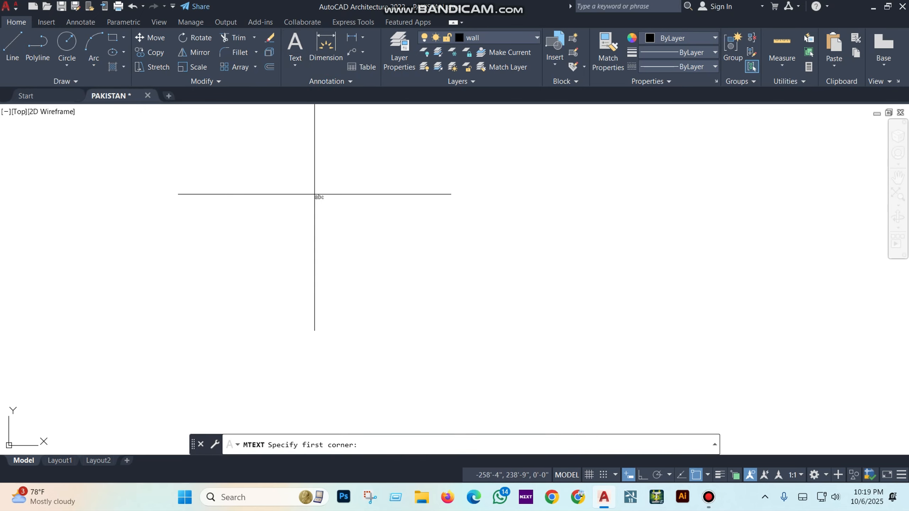
{"action": "middle_click_drag", "start_coordinate": [374, 203], "coordinate": [319, 208]}
{"action": "scroll", "coordinate": [454, 203], "scroll_direction": "up", "scroll_amount": 6}
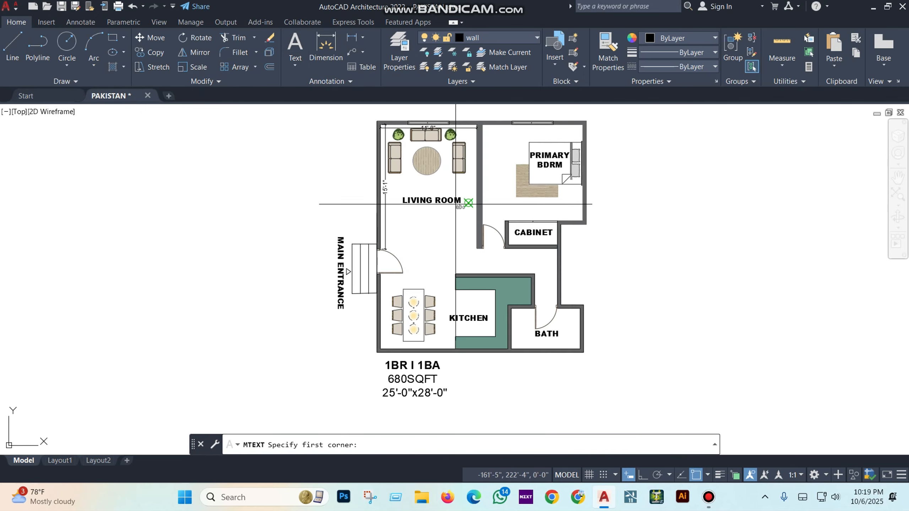
{"action": "key", "text": "Escape"}
{"action": "key", "text": "Escape"}
{"action": "key", "text": "Escape"}
Start a single-line text in the empty area left of the floor plan, turn ortho on and enter "nhdfjdfgjhkf".
{"action": "scroll", "coordinate": [454, 202], "scroll_direction": "up", "scroll_amount": 2}
{"action": "middle_click_drag", "start_coordinate": [434, 204], "coordinate": [415, 208]}
{"action": "scroll", "coordinate": [330, 207], "scroll_direction": "up", "scroll_amount": 2}
{"action": "scroll", "coordinate": [331, 207], "scroll_direction": "down", "scroll_amount": 4}
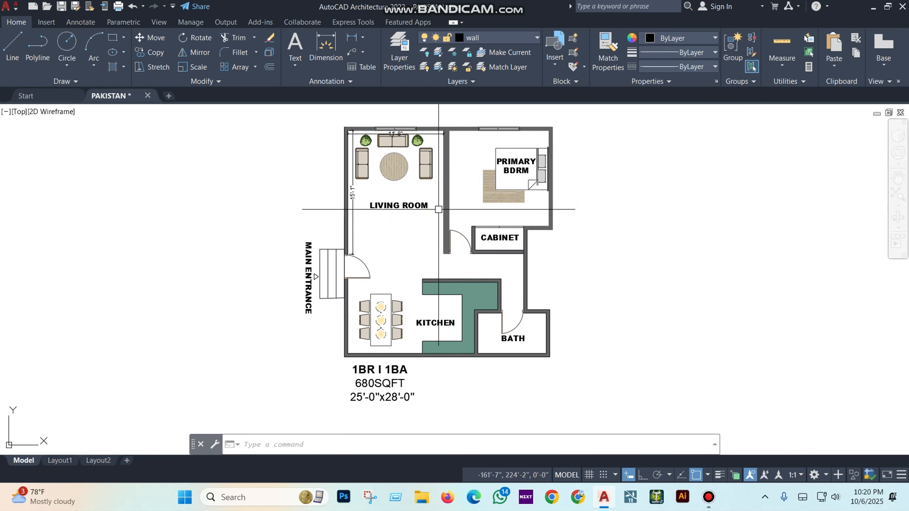
{"action": "middle_click_drag", "start_coordinate": [380, 211], "coordinate": [487, 223]}
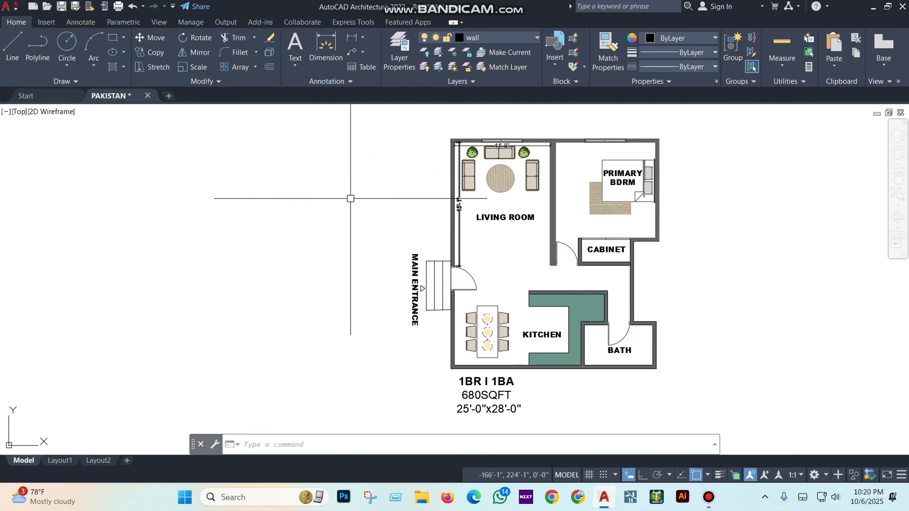
{"action": "left_click", "coordinate": [297, 60]}
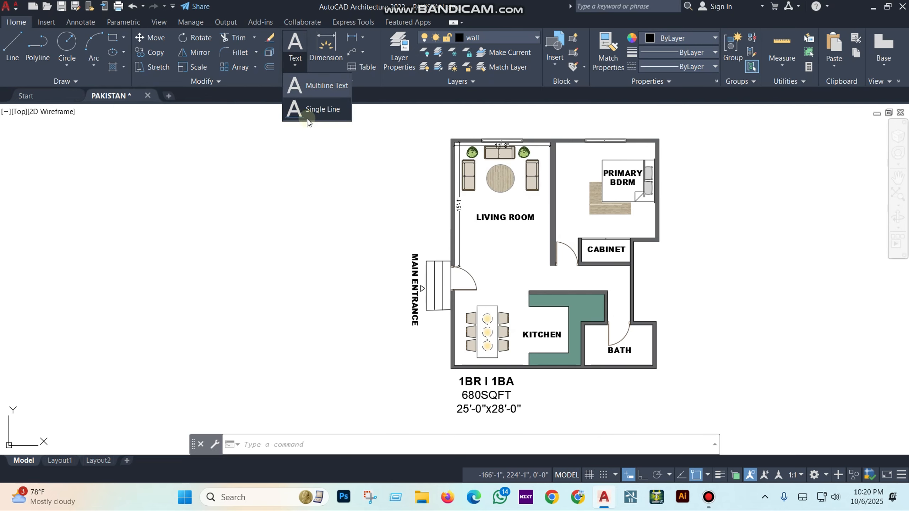
{"action": "left_click", "coordinate": [329, 112]}
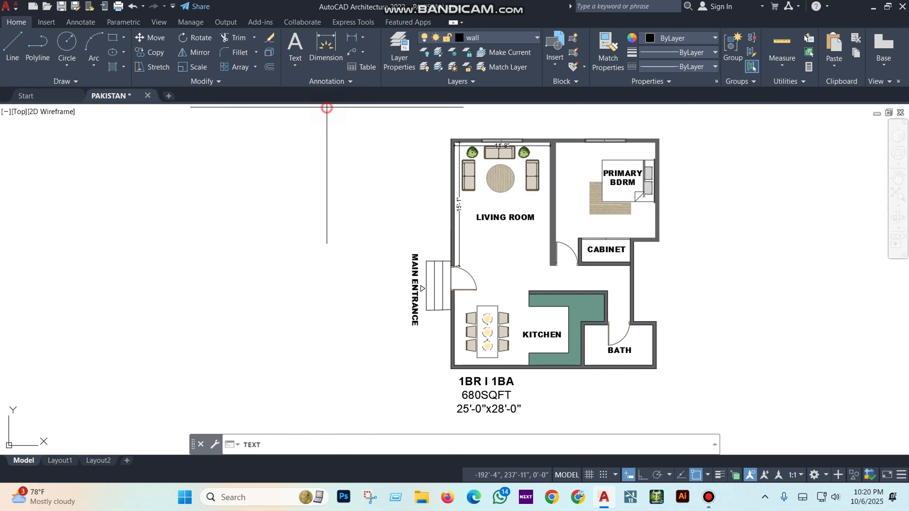
{"action": "left_click", "coordinate": [222, 159]}
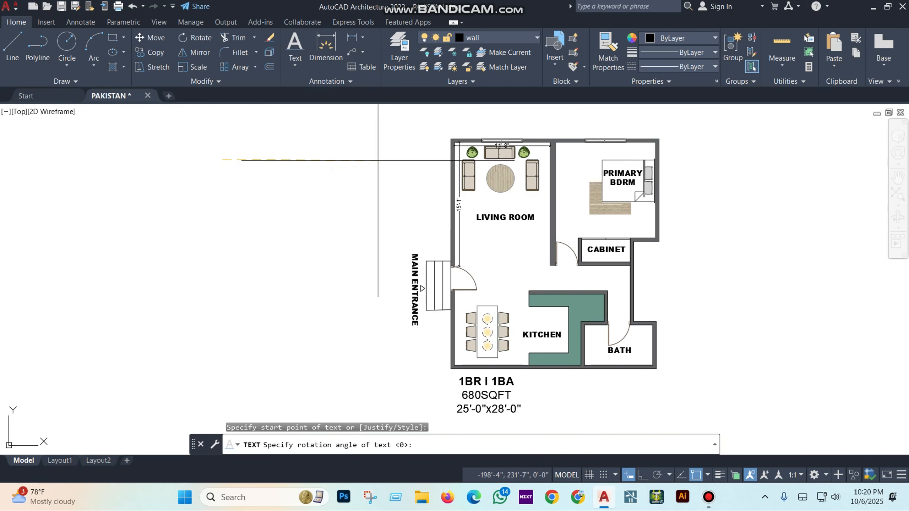
{"action": "key", "text": "F8"}
{"action": "scroll", "coordinate": [233, 159], "scroll_direction": "up", "scroll_amount": 2}
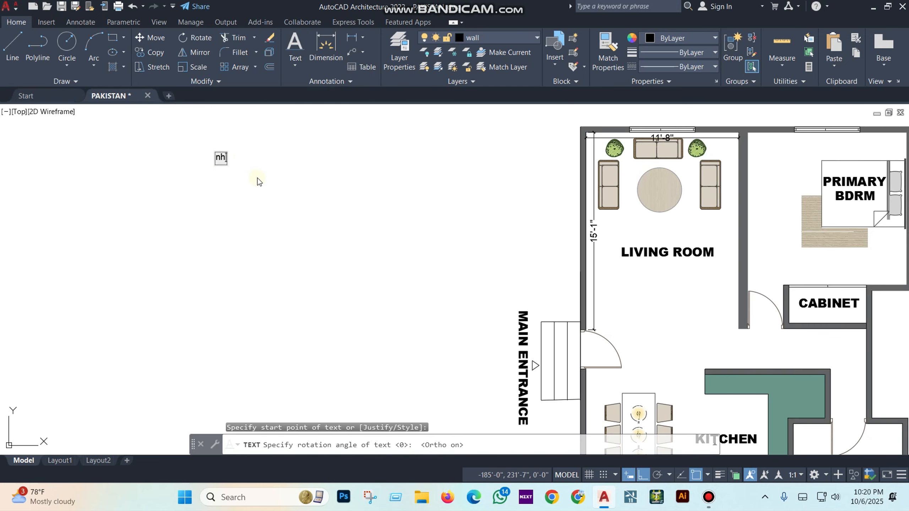
{"action": "type", "text": "nhdfjdfgjhkf"}
Add three more single-line texts at separate points left of the floor plan: "fjfgjkfjk", "gfkfgjkf" and ",gkgklg".
{"action": "left_click", "coordinate": [399, 183]}
{"action": "type", "text": "fjfgjkfjk"}
{"action": "left_click", "coordinate": [436, 217]}
{"action": "type", "text": "gfkfgjk"}
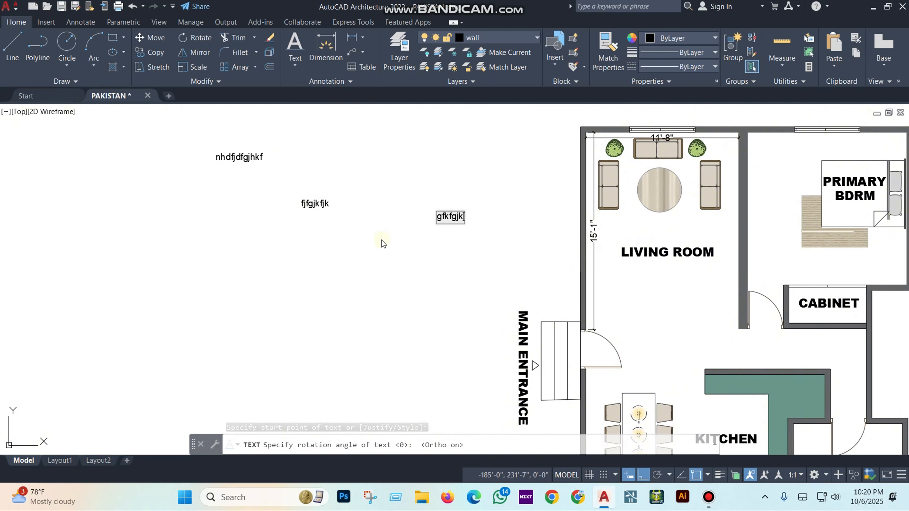
{"action": "type", "text": "f"}
{"action": "left_click", "coordinate": [345, 225]}
{"action": "type", "text": ",g"}
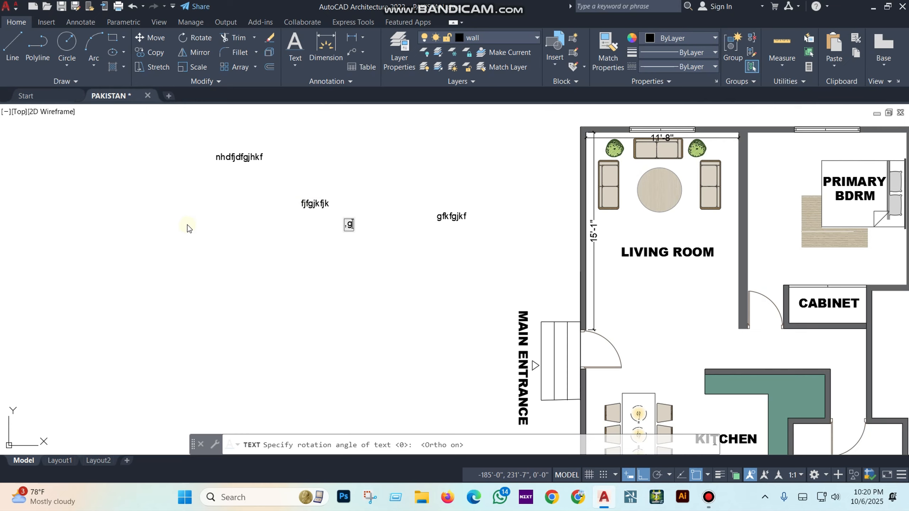
{"action": "type", "text": "kgklg"}
Place a single-line text "living room" below the other sample texts and finish the text command.
{"action": "left_click", "coordinate": [301, 229]}
{"action": "left_click", "coordinate": [192, 298]}
{"action": "type", "text": "living room"}
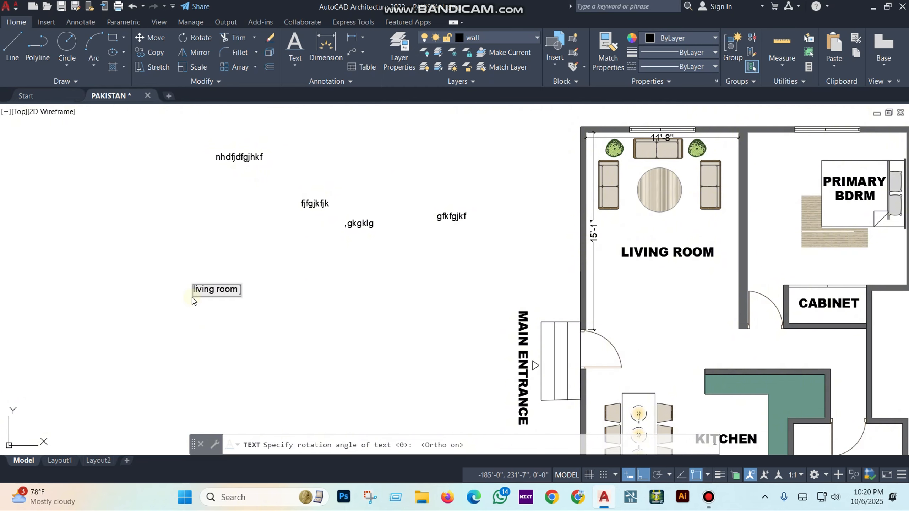
{"action": "left_click", "coordinate": [298, 288]}
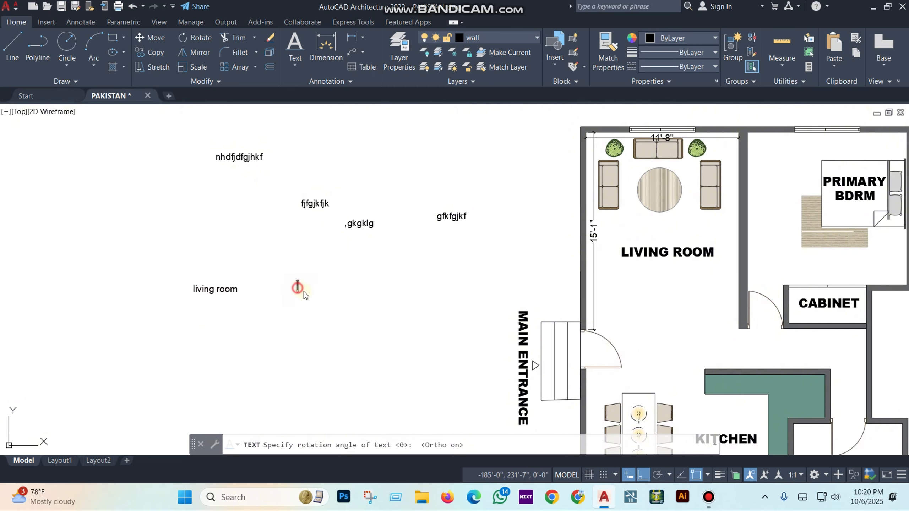
{"action": "left_click", "coordinate": [267, 333]}
{"action": "key", "text": "Escape"}
{"action": "key", "text": "Escape"}
{"action": "key", "text": "Escape"}
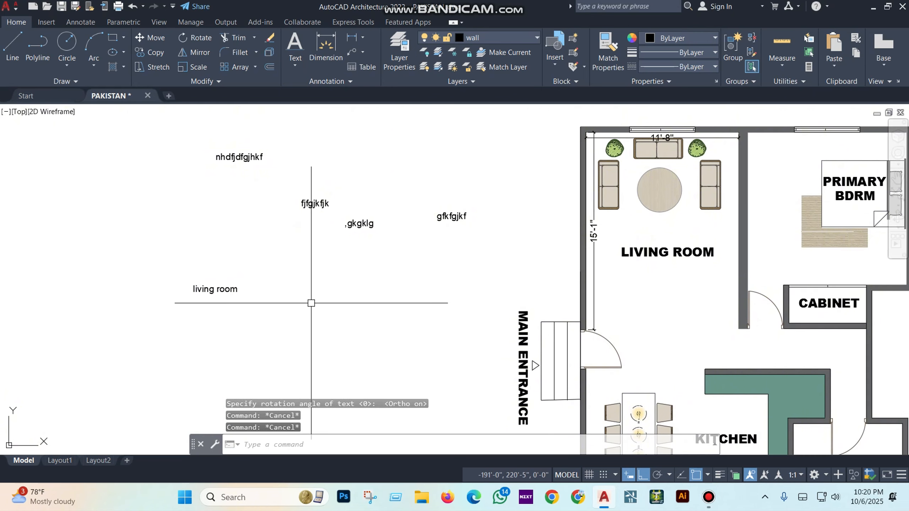
Create a wide multiline text box in the empty area left of the single-line sample texts.
{"action": "mouse_move", "coordinate": [310, 304]}
{"action": "middle_mouse_down"}
{"action": "mouse_move", "coordinate": [445, 280]}
{"action": "mouse_move", "coordinate": [423, 222]}
{"action": "mouse_move", "coordinate": [530, 203]}
{"action": "middle_mouse_up"}
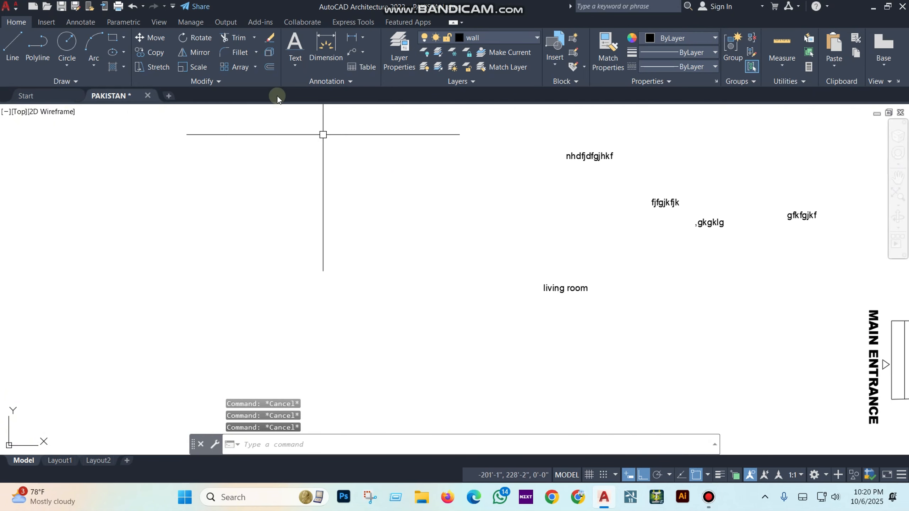
{"action": "left_click", "coordinate": [295, 66]}
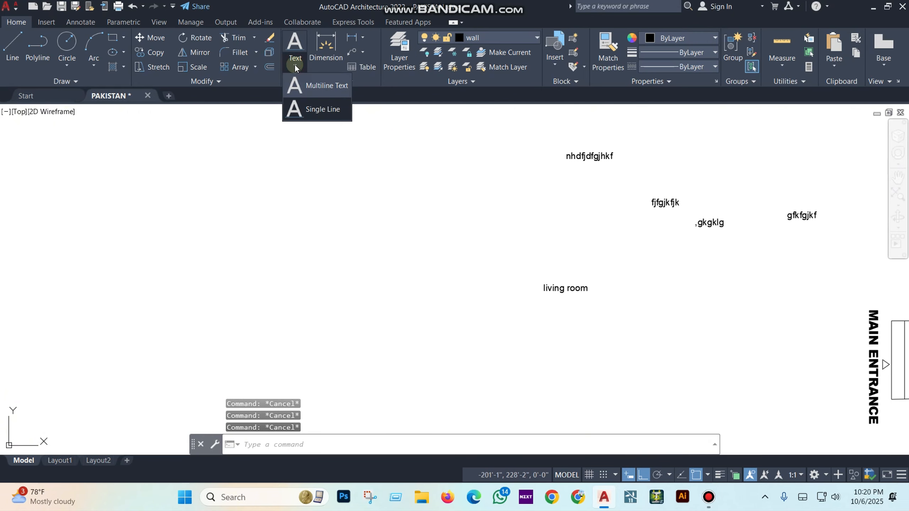
{"action": "left_click", "coordinate": [314, 86]}
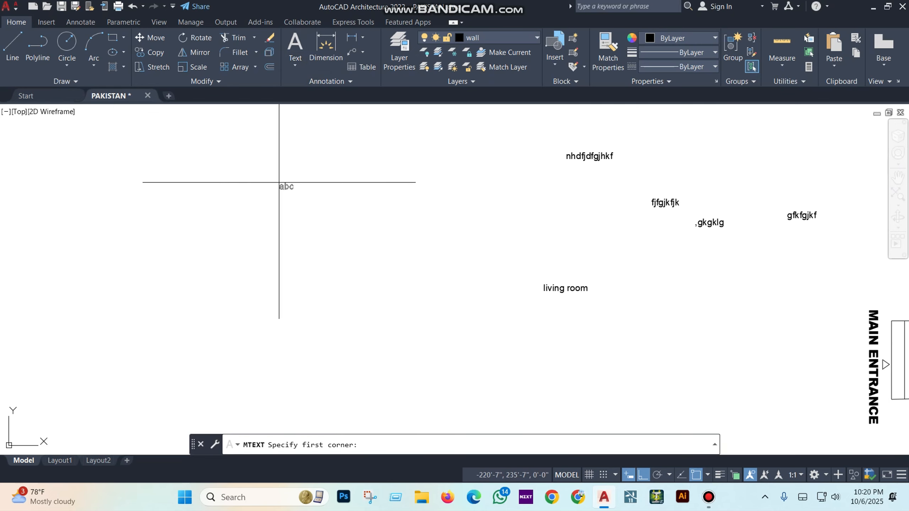
{"action": "left_click", "coordinate": [246, 169]}
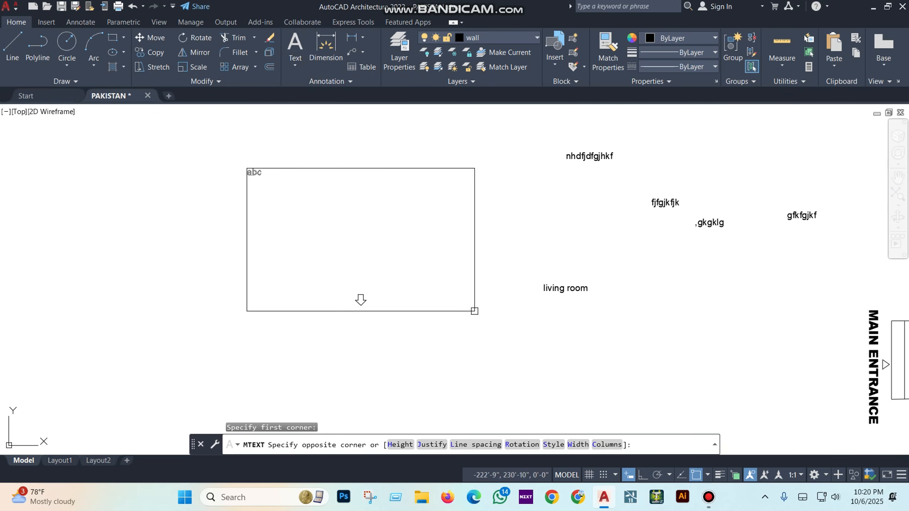
{"action": "left_click", "coordinate": [479, 304]}
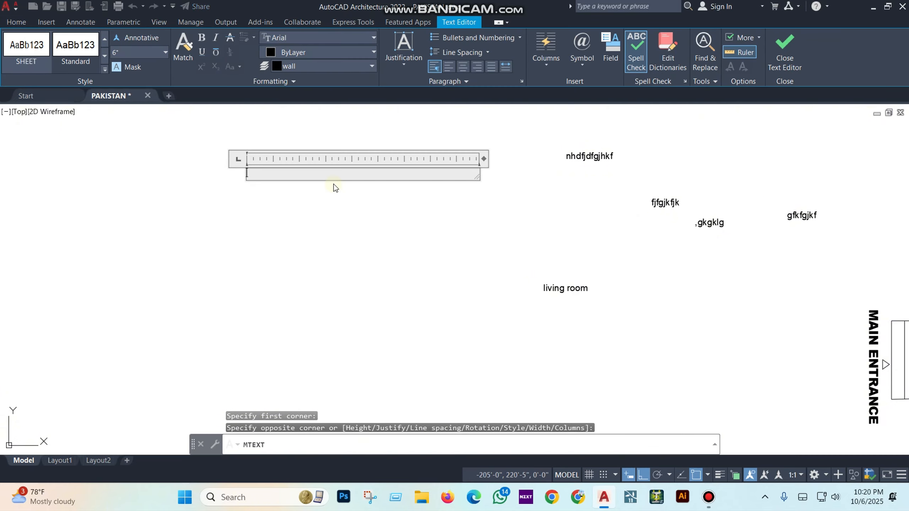
{"action": "type", "text": "sd;fjkgl;fgsgkdfgh"}
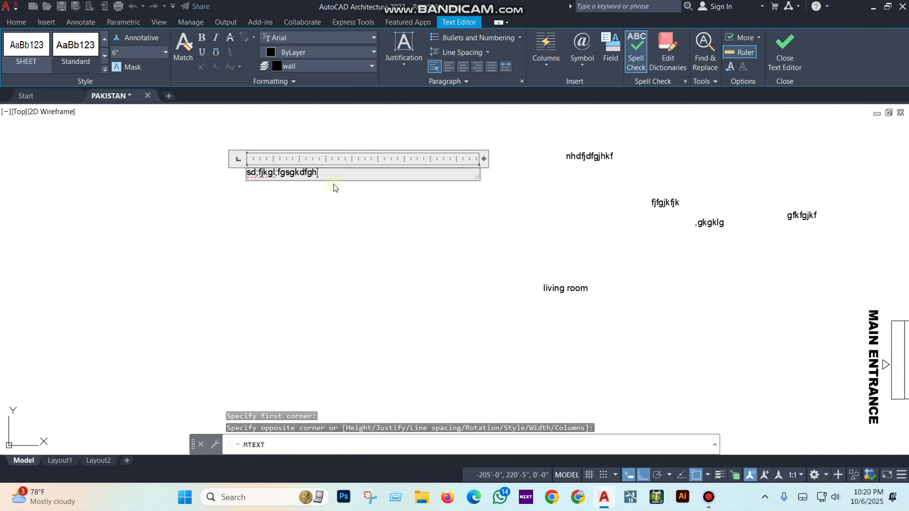
{"action": "key", "text": "BackSpace"}
{"action": "key", "text": "BackSpace"}
{"action": "key", "text": "BackSpace"}
{"action": "key", "text": "BackSpace"}
{"action": "key", "text": "BackSpace"}
{"action": "key", "text": "BackSpace"}
{"action": "key", "text": "BackSpace"}
{"action": "key", "text": "BackSpace"}
{"action": "key", "text": "BackSpace"}
{"action": "key", "text": "BackSpace"}
{"action": "key", "text": "BackSpace"}
{"action": "key", "text": "BackSpace"}
{"action": "key", "text": "BackSpace"}
{"action": "key", "text": "BackSpace"}
{"action": "key", "text": "BackSpace"}
{"action": "key", "text": "BackSpace"}
{"action": "key", "text": "BackSpace"}
{"action": "key", "text": "BackSpace"}
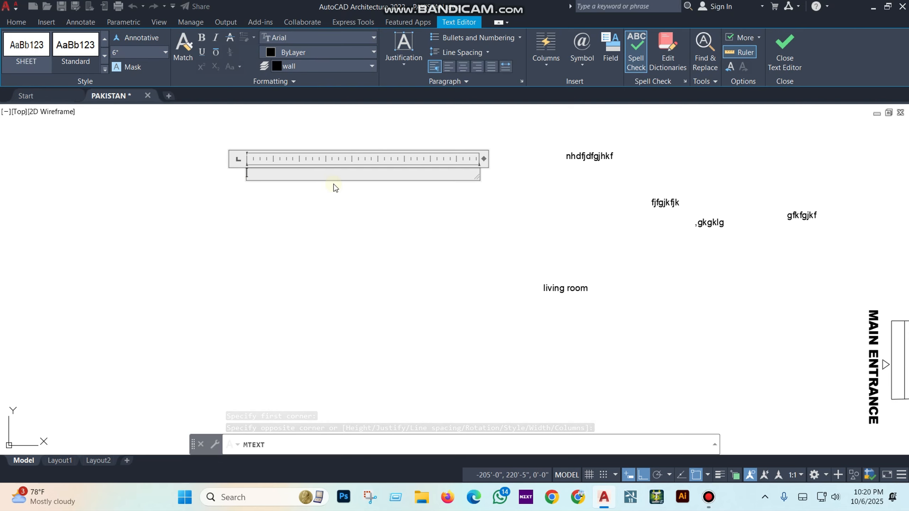
Clear stray characters from the multiline text box and enter "Living Room" with "10'X12'" on a second line.
{"action": "scroll", "coordinate": [310, 230], "scroll_direction": "down", "scroll_amount": 5}
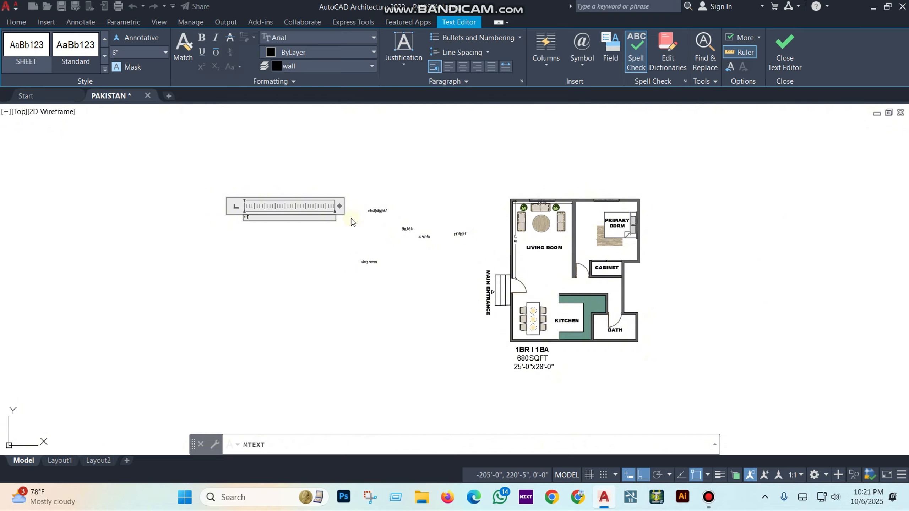
{"action": "scroll", "coordinate": [250, 182], "scroll_direction": "up", "scroll_amount": 5}
{"action": "key", "text": "BackSpace"}
{"action": "key", "text": "BackSpace"}
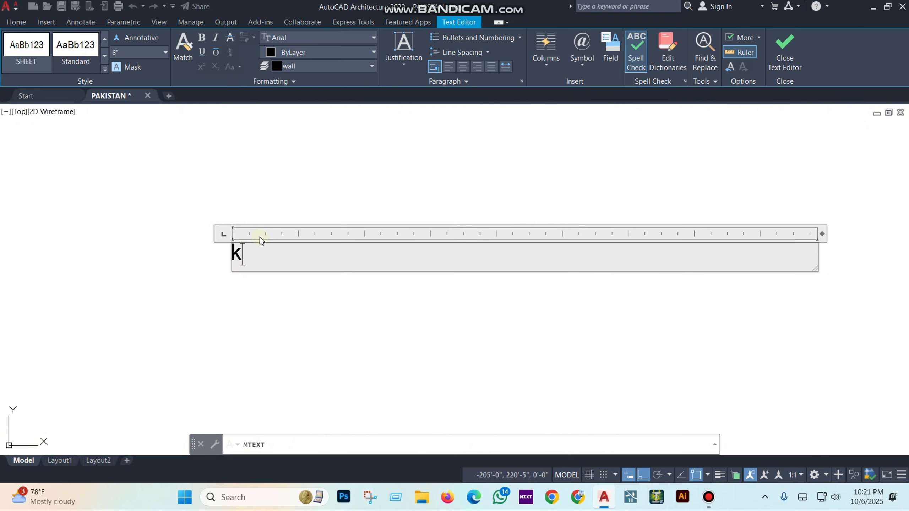
{"action": "type", "text": "Living Room"}
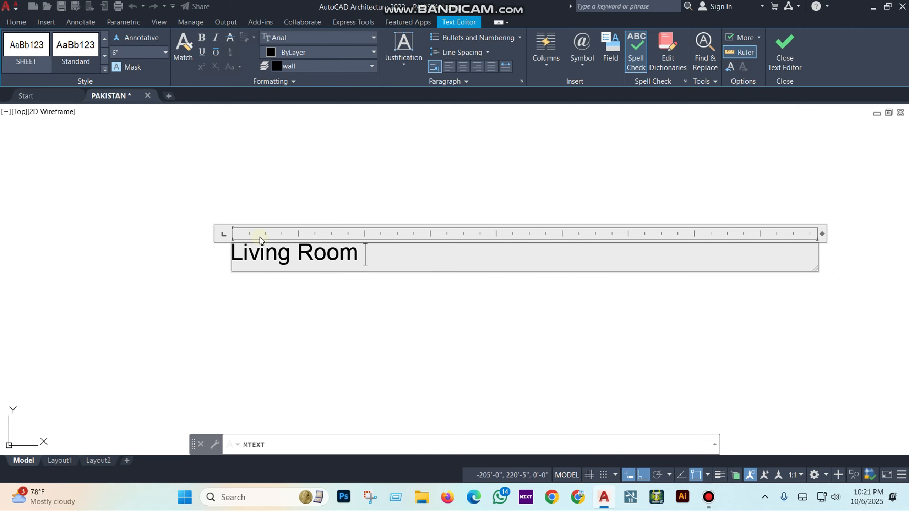
{"action": "key", "text": "Return"}
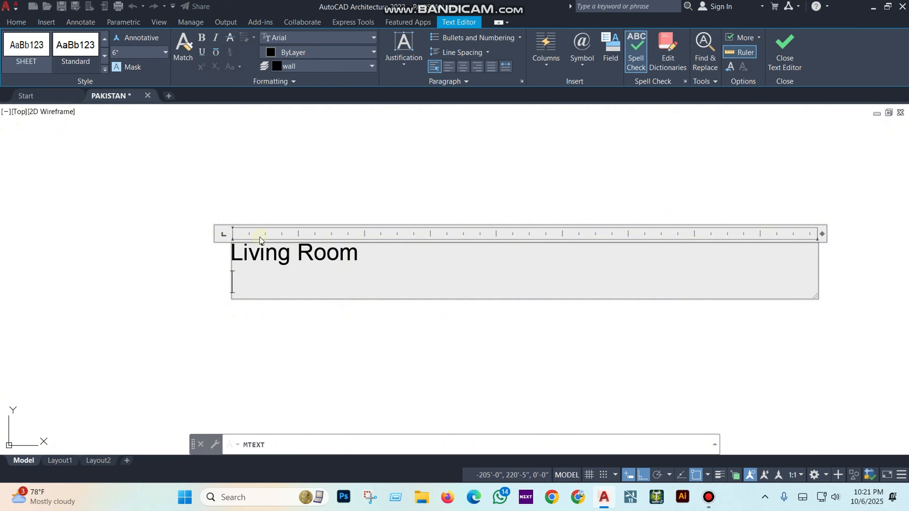
{"action": "type", "text": "10"}
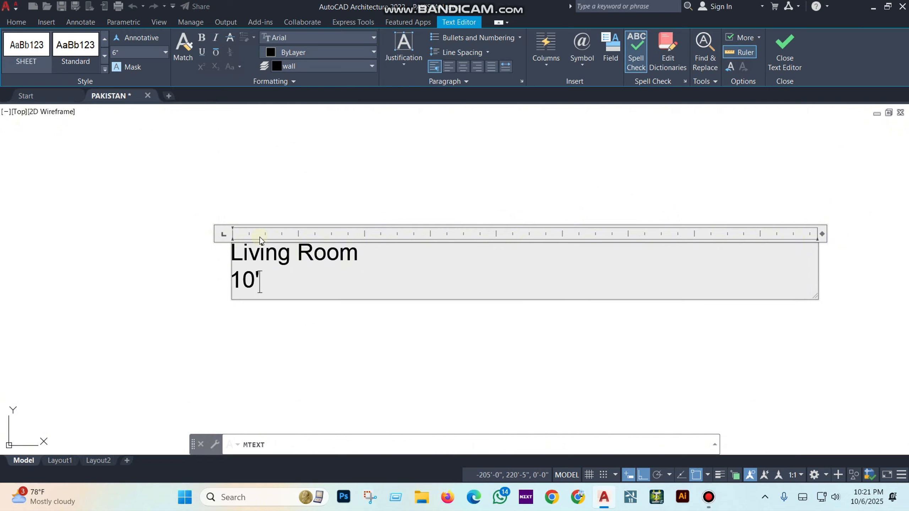
{"action": "type", "text": "X12'"}
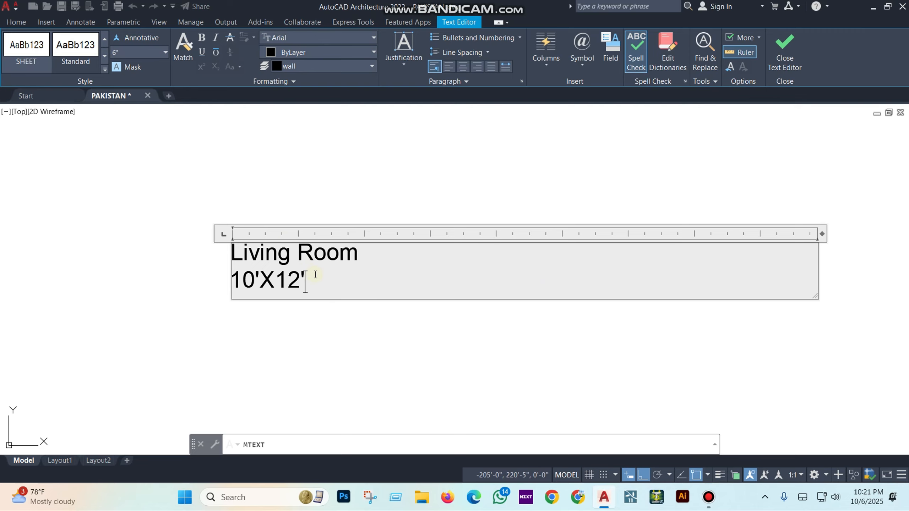
Center both lines of the Living Room multiline text.
{"action": "left_click_drag", "start_coordinate": [315, 274], "coordinate": [146, 240]}
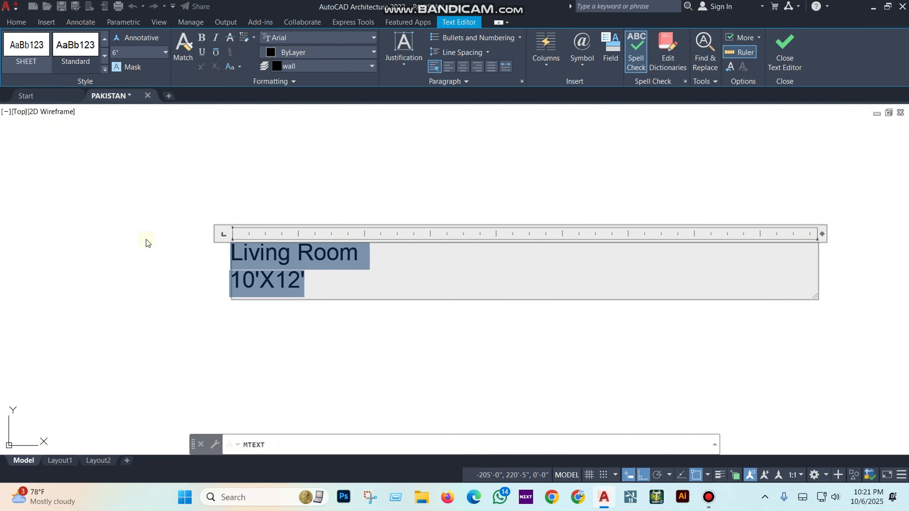
{"action": "left_click", "coordinate": [463, 68]}
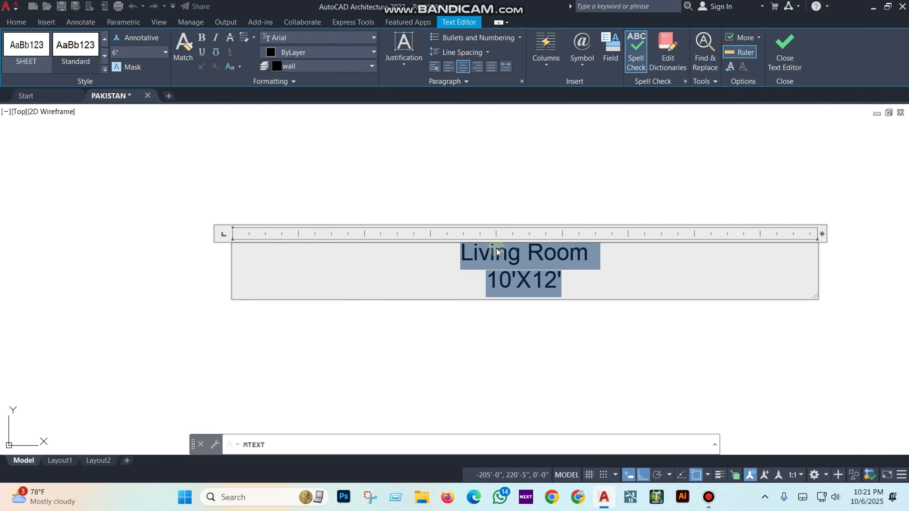
{"action": "left_click", "coordinate": [517, 260]}
Make the "Living Room" line bold and the "10'X12'" line italic.
{"action": "left_click_drag", "start_coordinate": [592, 260], "coordinate": [353, 243]}
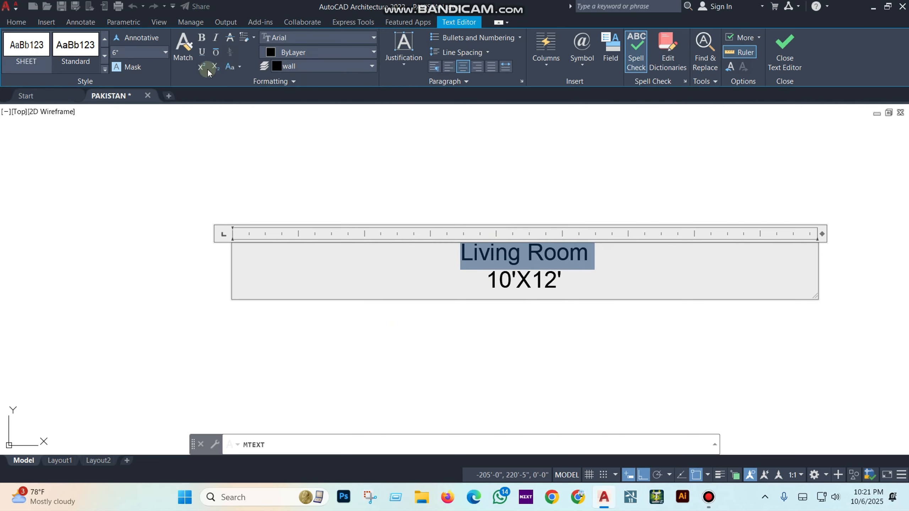
{"action": "left_click", "coordinate": [201, 38]}
{"action": "left_click", "coordinate": [519, 275]}
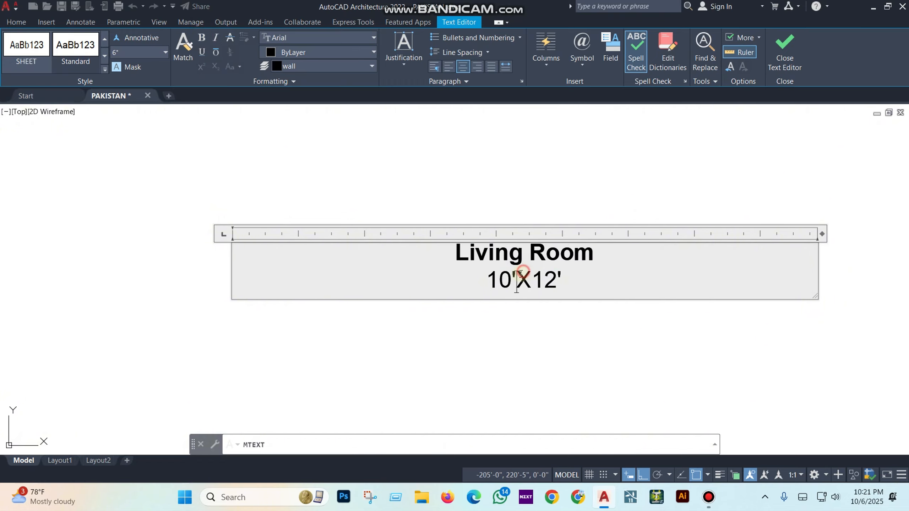
{"action": "left_click_drag", "start_coordinate": [569, 277], "coordinate": [457, 286]}
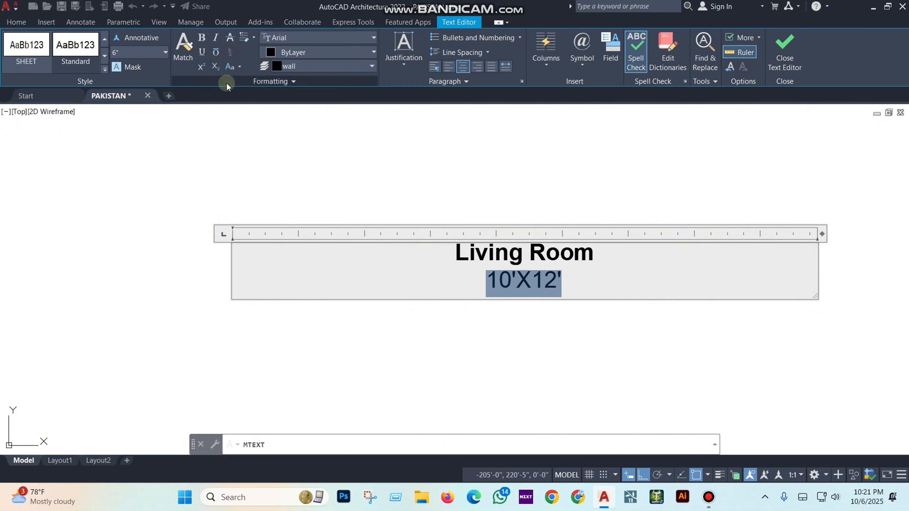
{"action": "left_click", "coordinate": [215, 37]}
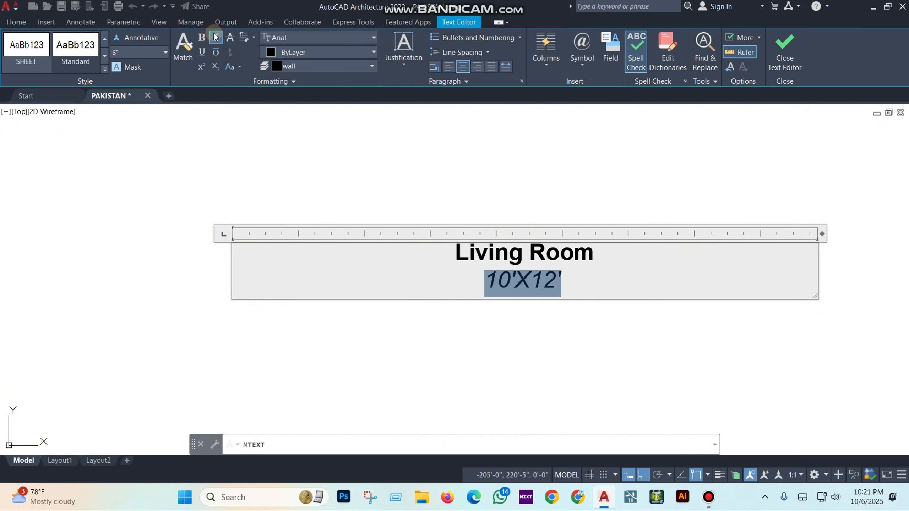
Underline the "10'X12'" line and finish editing the Living Room multiline text.
{"action": "left_click", "coordinate": [201, 51]}
{"action": "left_click", "coordinate": [408, 187]}
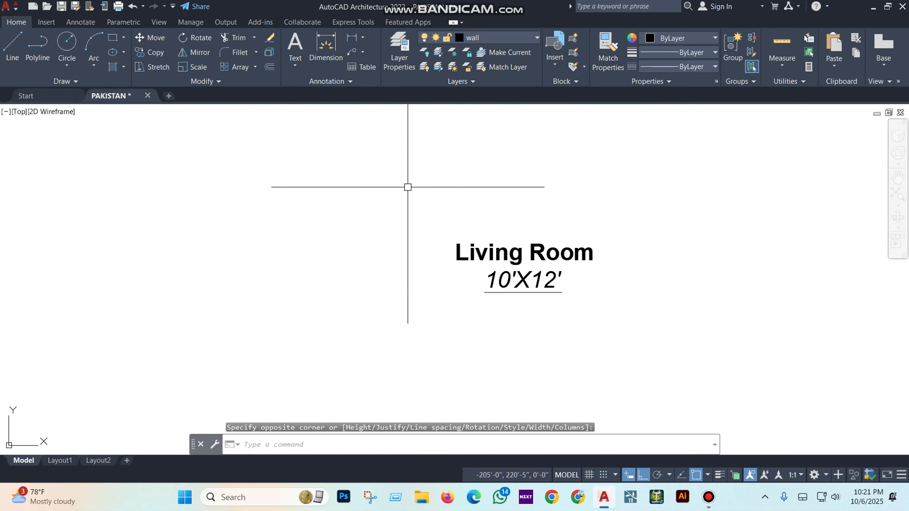
{"action": "mouse_move", "coordinate": [559, 268]}
{"action": "middle_mouse_down"}
{"action": "mouse_move", "coordinate": [305, 253]}
{"action": "mouse_move", "coordinate": [301, 265]}
{"action": "middle_mouse_up"}
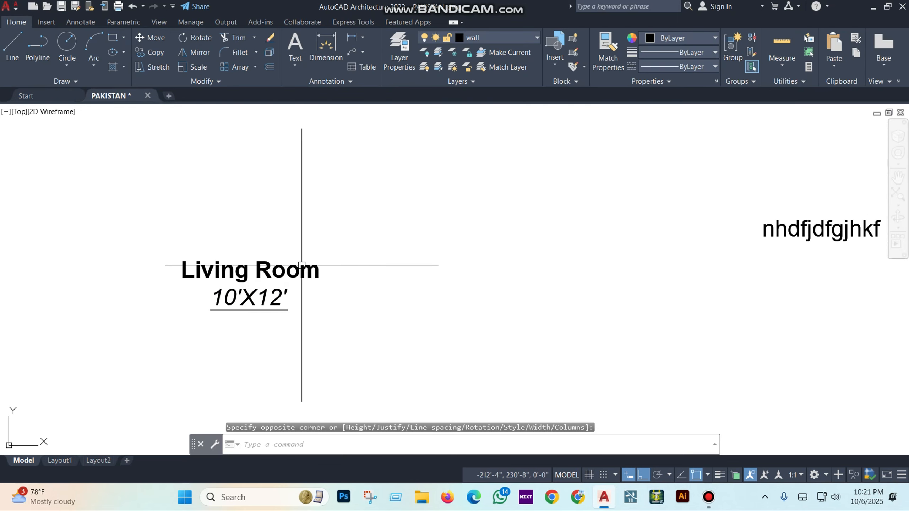
{"action": "key", "text": "Escape"}
{"action": "key", "text": "Escape"}
{"action": "key", "text": "Escape"}
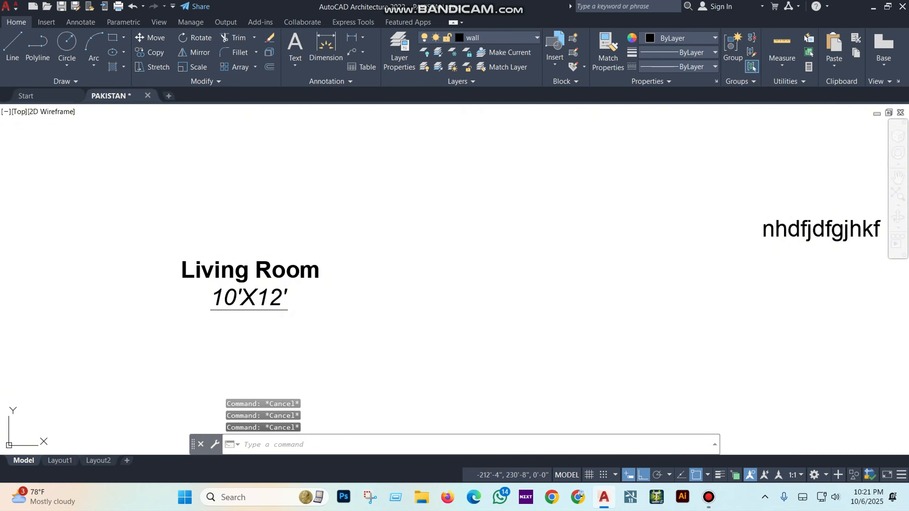
Try to give the Living Room multiline text a height of 8 and the Standard text style, and undo the change.
{"action": "double_click", "coordinate": [303, 270]}
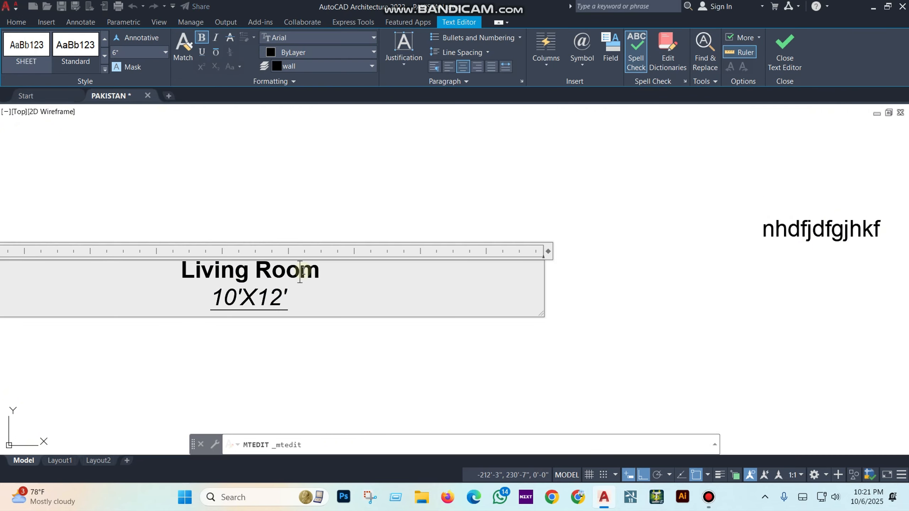
{"action": "left_click_drag", "start_coordinate": [375, 282], "coordinate": [164, 274]}
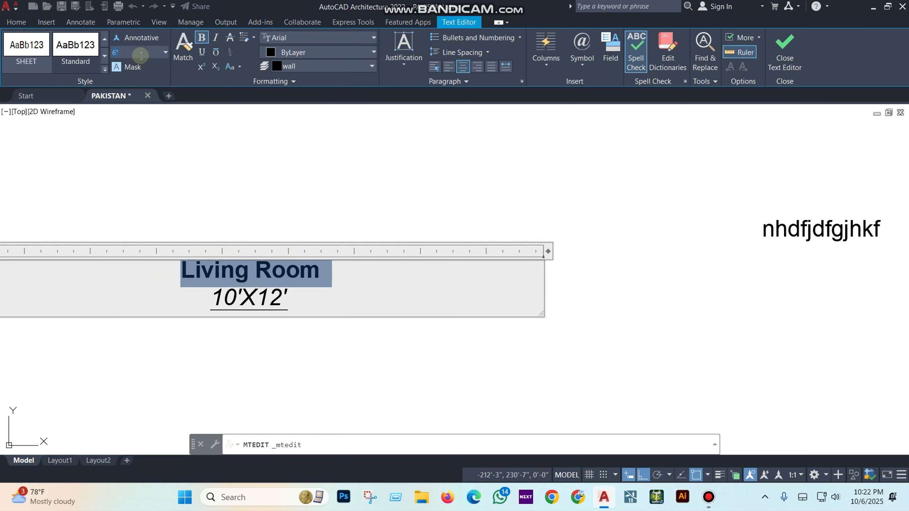
{"action": "right_click", "coordinate": [141, 54]}
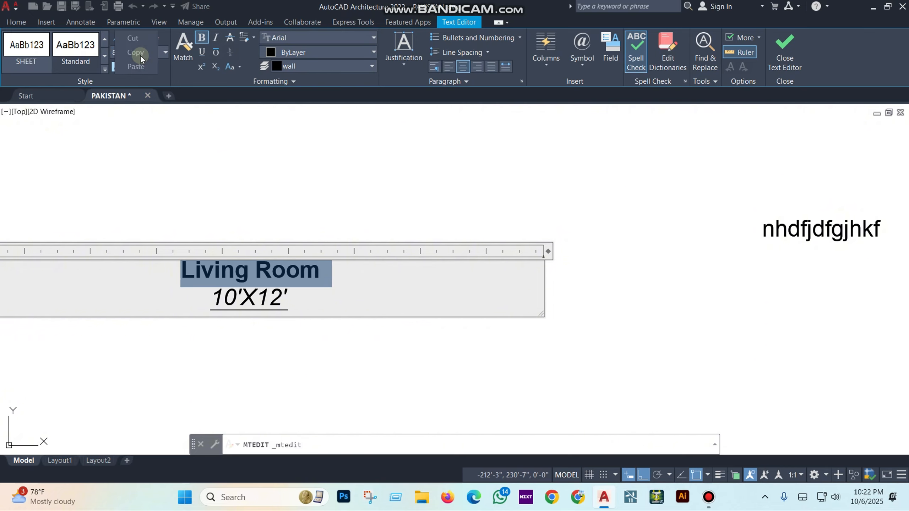
{"action": "left_click", "coordinate": [141, 54]}
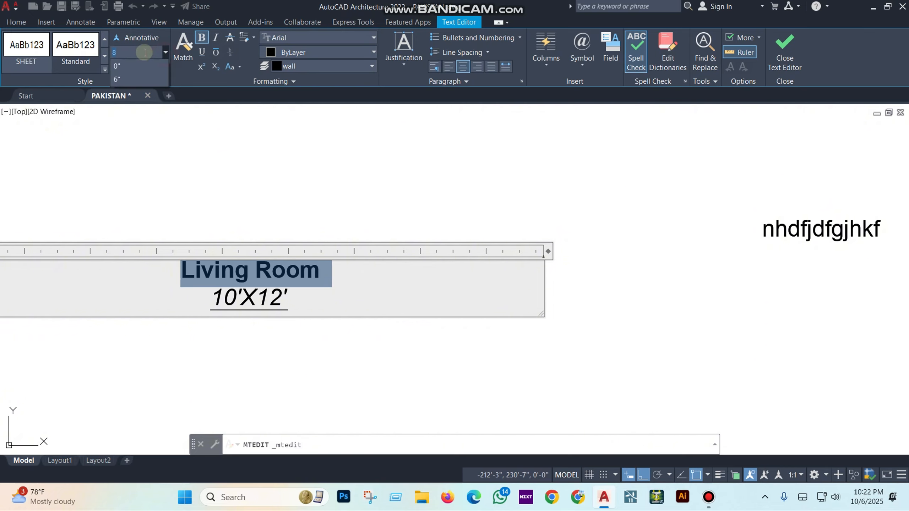
{"action": "left_click", "coordinate": [89, 53]}
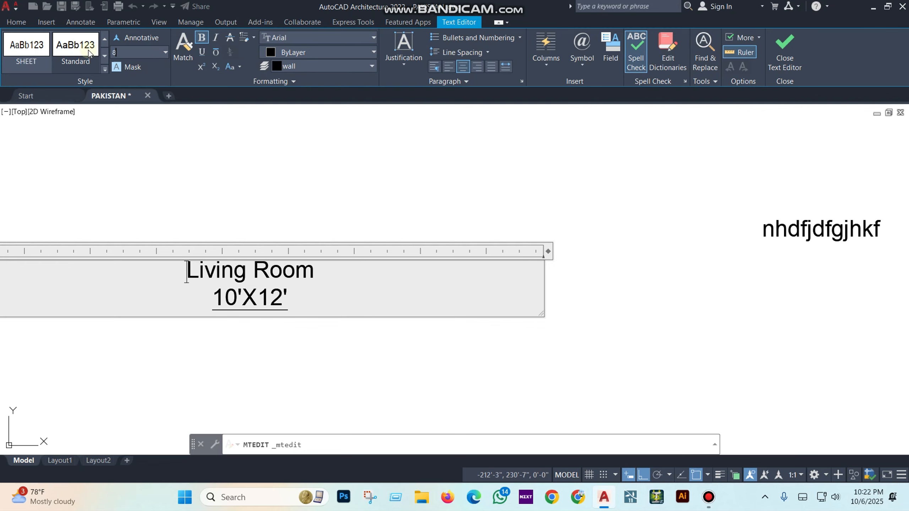
{"action": "key", "text": "ctrl+z"}
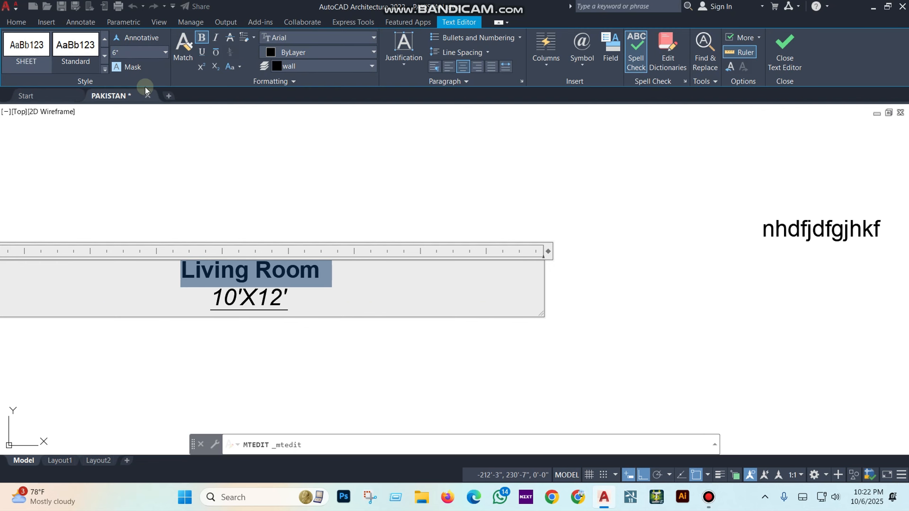
{"action": "left_click", "coordinate": [274, 212]}
{"action": "mouse_move", "coordinate": [324, 285]}
{"action": "middle_mouse_down"}
{"action": "mouse_move", "coordinate": [406, 282]}
{"action": "mouse_move", "coordinate": [376, 275]}
{"action": "middle_mouse_up"}
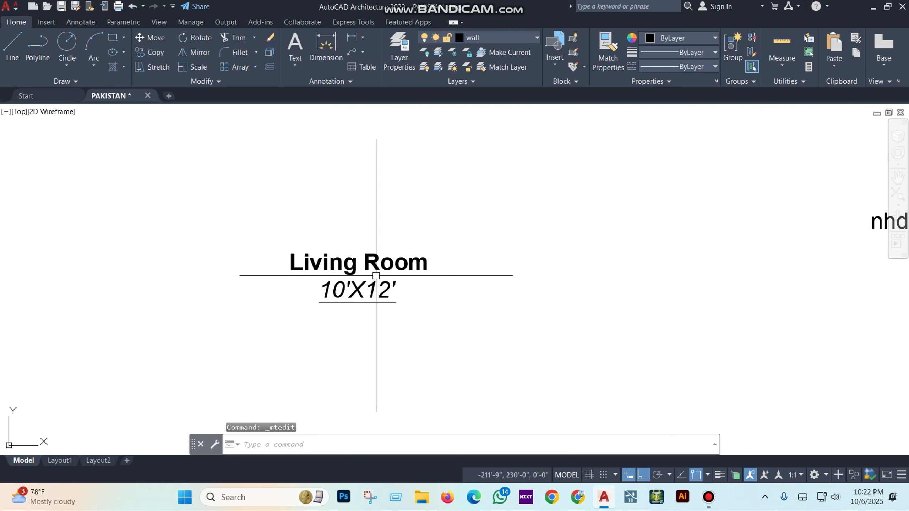
{"action": "key", "text": "Escape"}
{"action": "key", "text": "Escape"}
{"action": "key", "text": "Escape"}
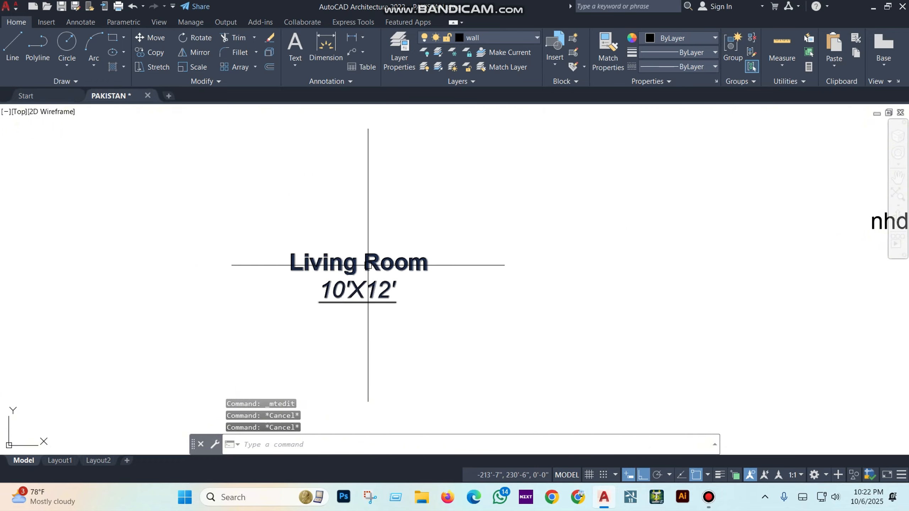
Set the Standard text style's height to 6 from the text settings of the Standard dimension style.
{"action": "mouse_move", "coordinate": [368, 265]}
{"action": "middle_mouse_down"}
{"action": "mouse_move", "coordinate": [300, 271]}
{"action": "mouse_move", "coordinate": [328, 267]}
{"action": "middle_mouse_up"}
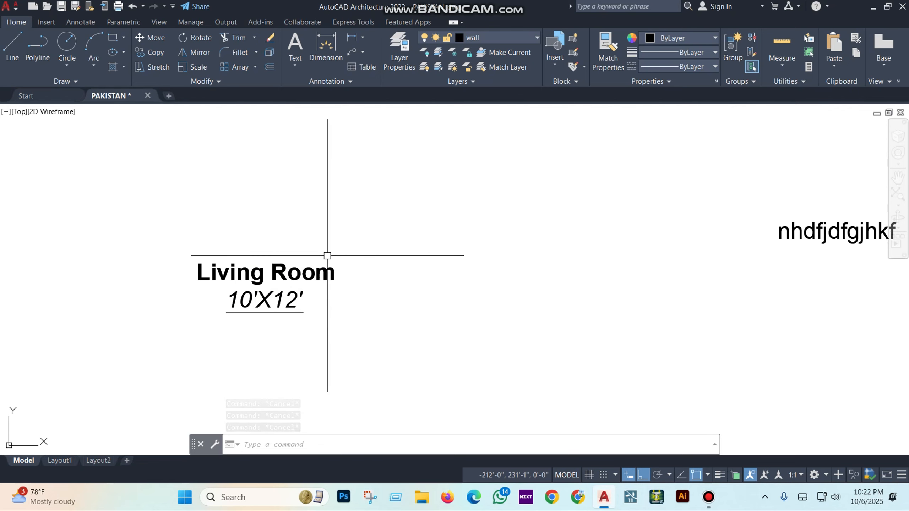
{"action": "type", "text": "D"}
{"action": "key", "text": "Return"}
{"action": "left_click", "coordinate": [594, 220]}
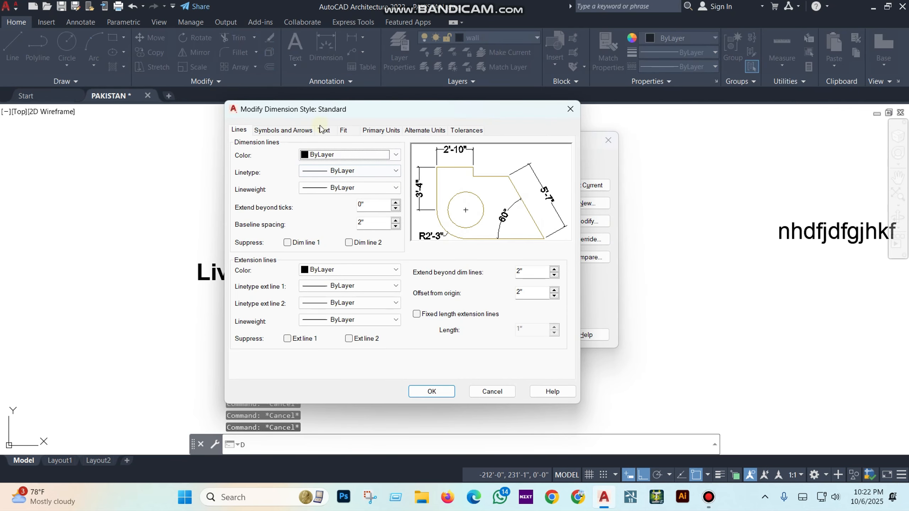
{"action": "key", "text": "Return"}
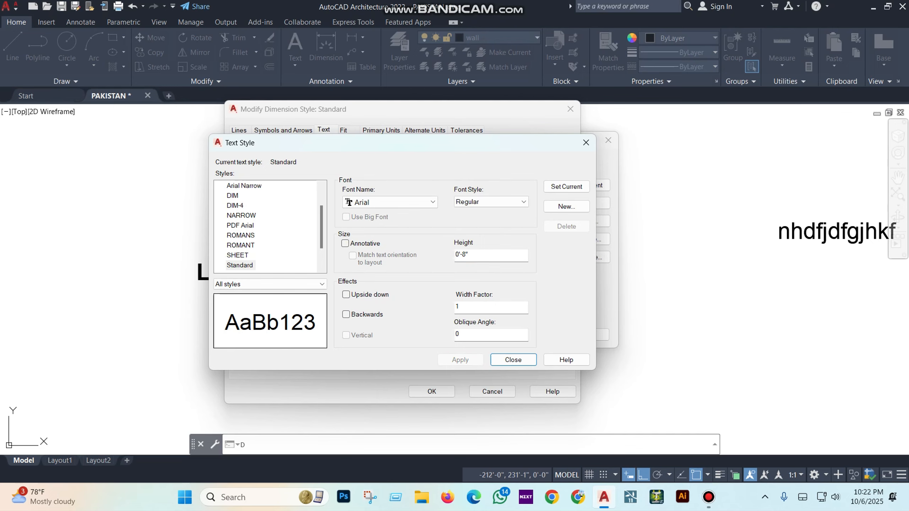
{"action": "double_click", "coordinate": [482, 250]}
{"action": "type", "text": "6"}
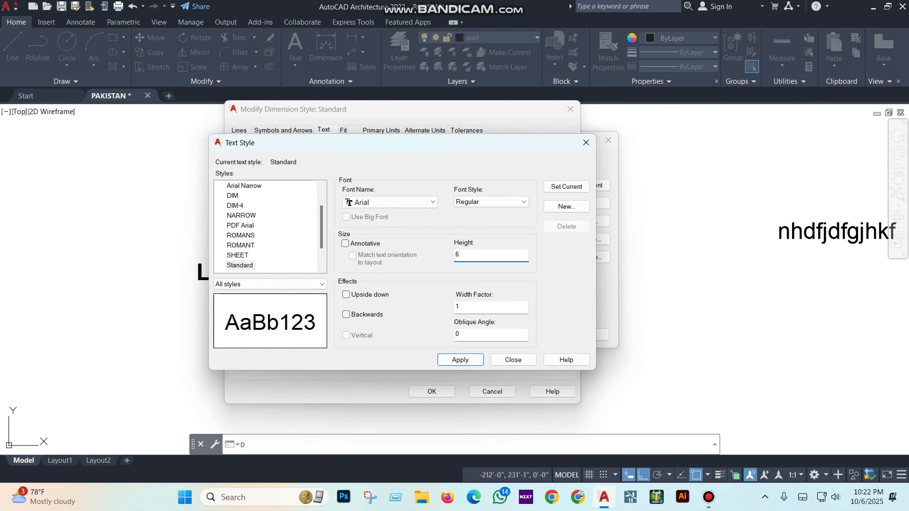
{"action": "key", "text": "Return"}
{"action": "left_click", "coordinate": [513, 360]}
Accept the Standard dimension style's settings, make it the current style and close the Dimension Style Manager.
{"action": "left_click", "coordinate": [432, 391]}
{"action": "left_click", "coordinate": [590, 185]}
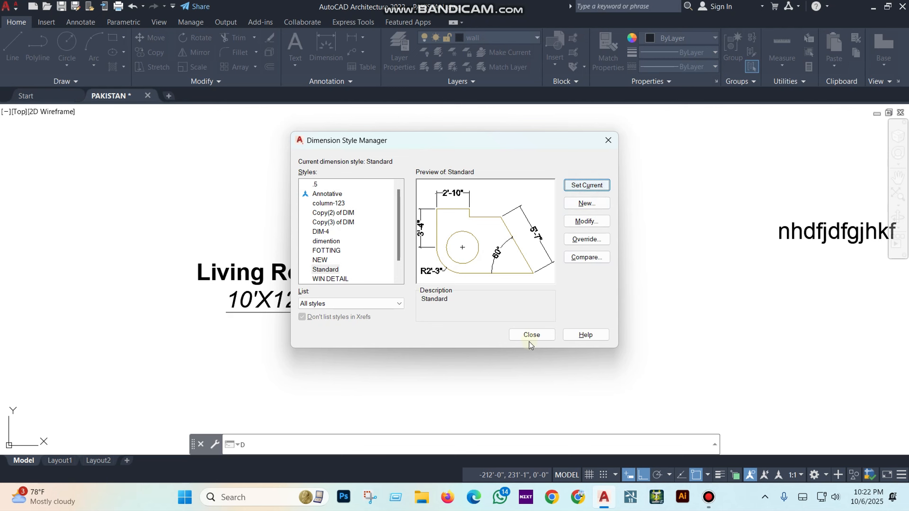
{"action": "left_click", "coordinate": [530, 335]}
{"action": "key", "text": "Escape"}
{"action": "key", "text": "Escape"}
{"action": "key", "text": "Escape"}
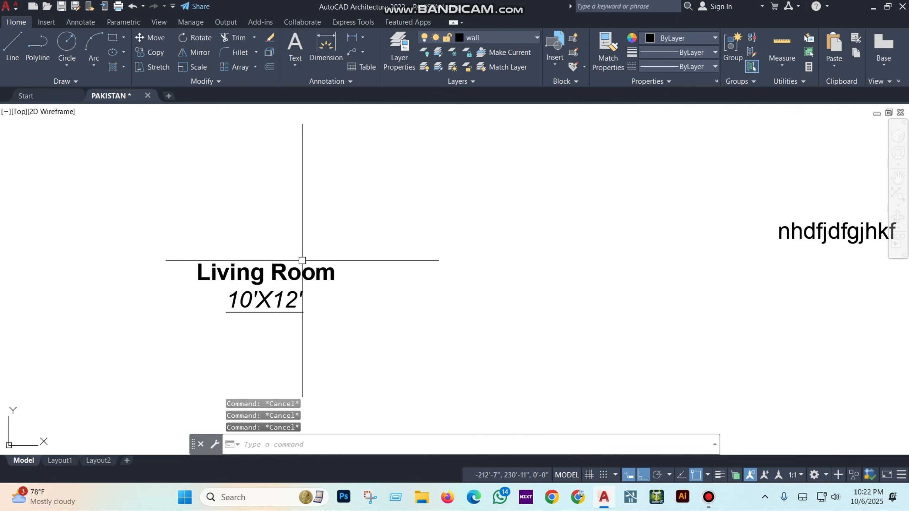
{"action": "middle_click_drag", "start_coordinate": [304, 258], "coordinate": [349, 258]}
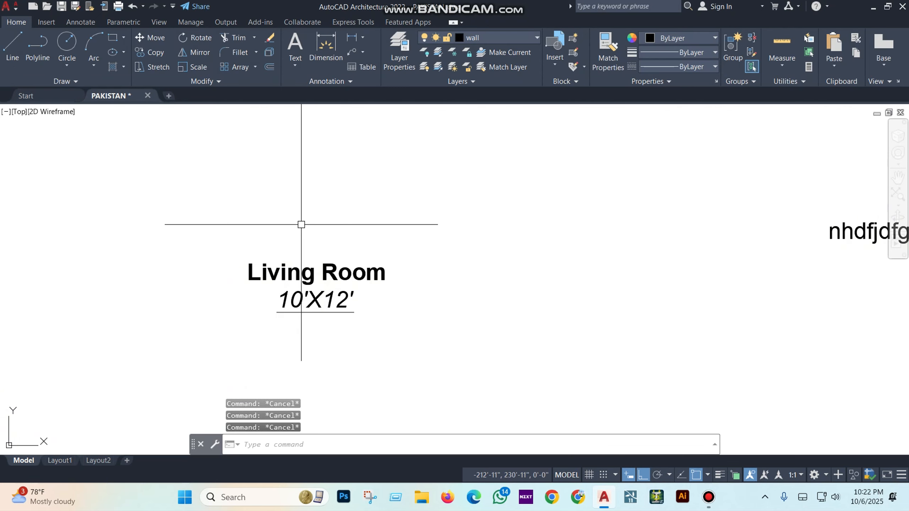